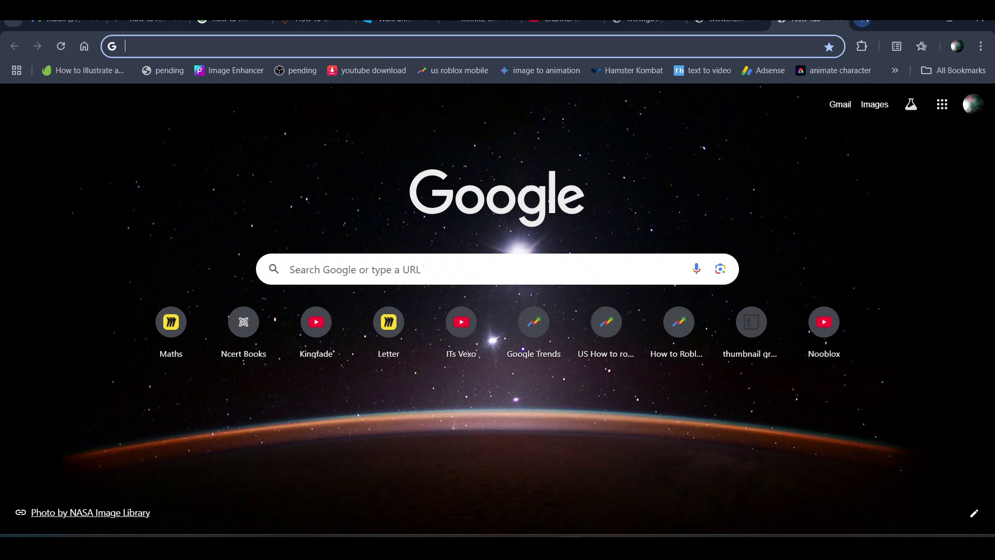
pyautogui.write('r')
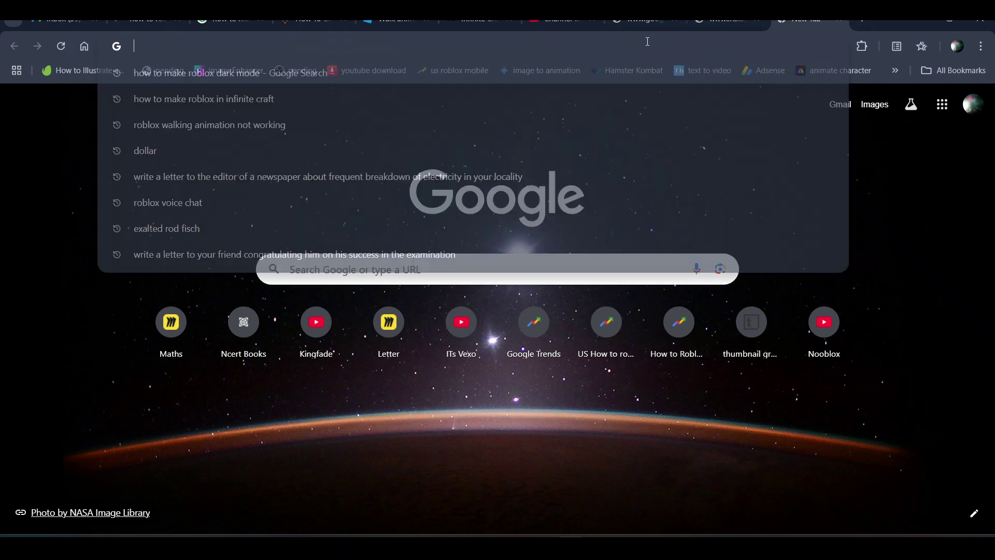
pyautogui.write('oblox')
# Run the Roblox walking-animation search, then go to the Roblox home page
pyautogui.press('Return')
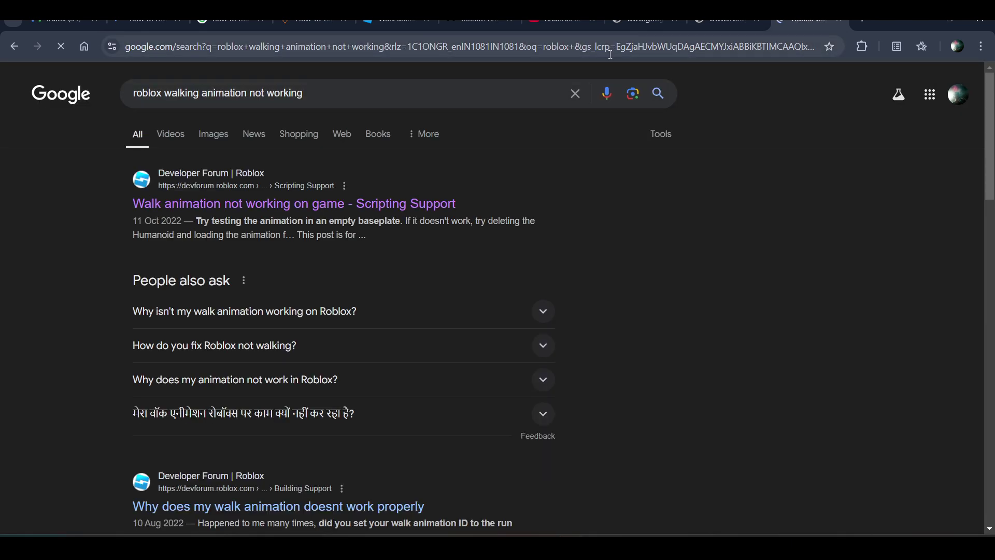
pyautogui.click(566, 46)
pyautogui.write('roblox')
pyautogui.press('Return')
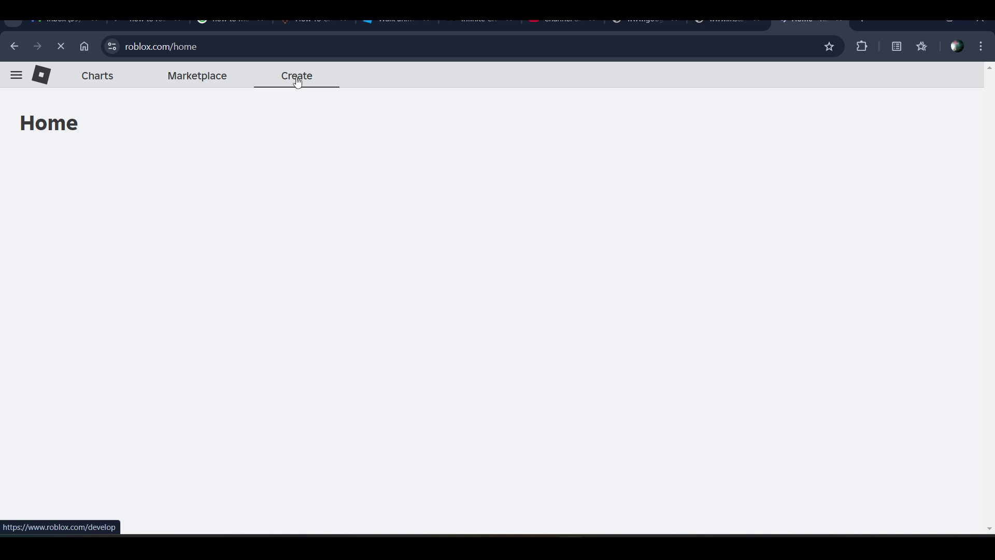
# Go to the Creator Hub and show the Creations list of your experiences
pyautogui.click(297, 82)
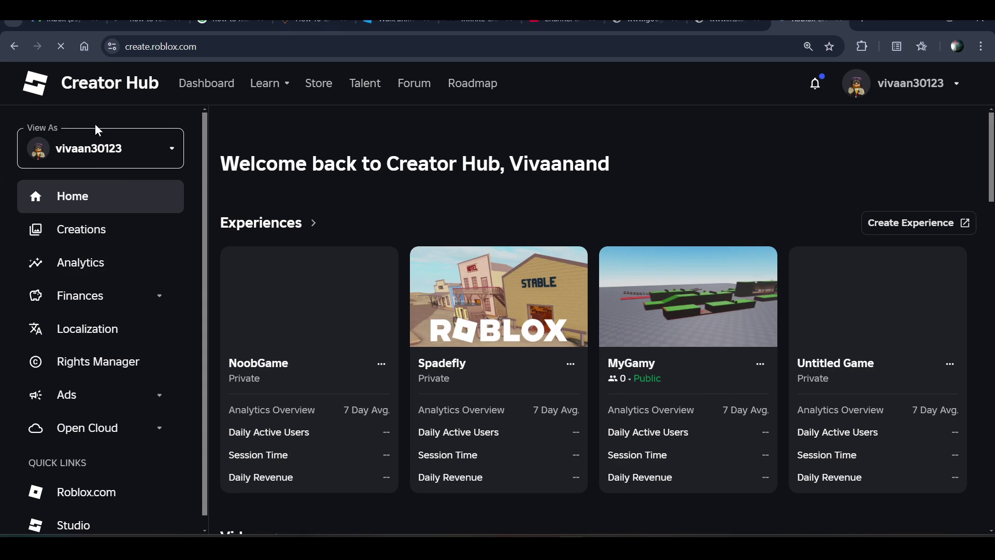
pyautogui.click(69, 229)
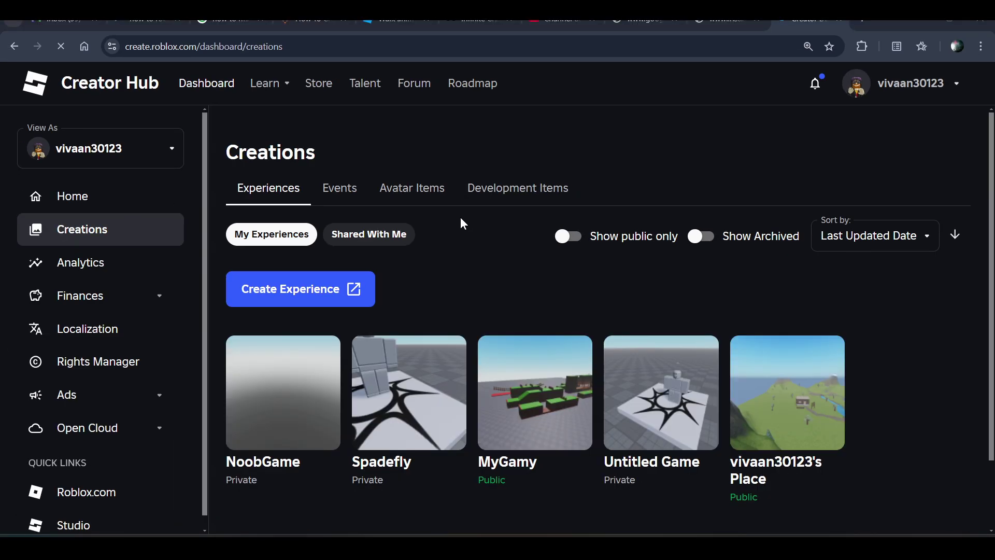
# Filter the Avatar Items Classics list to Classic Shirts
pyautogui.click(411, 190)
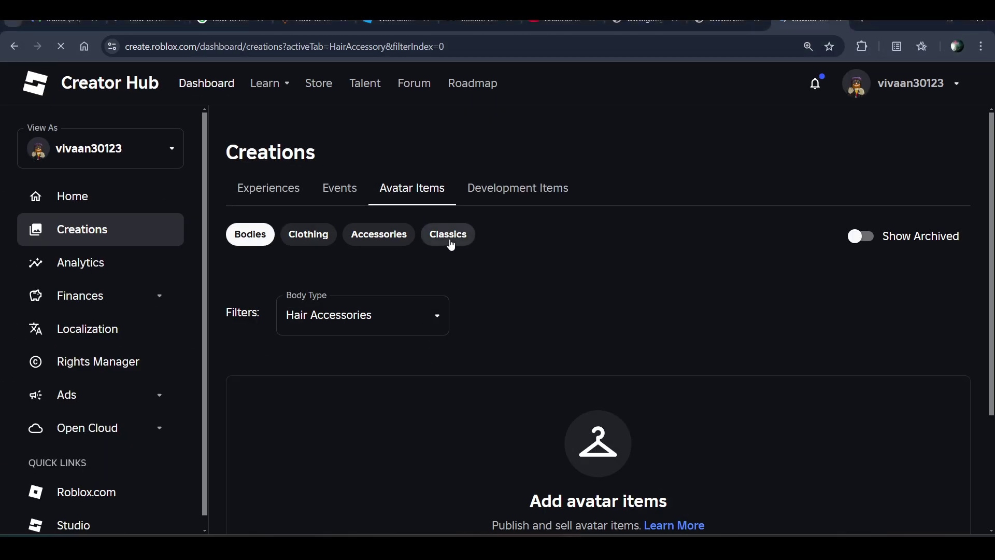
pyautogui.click(450, 243)
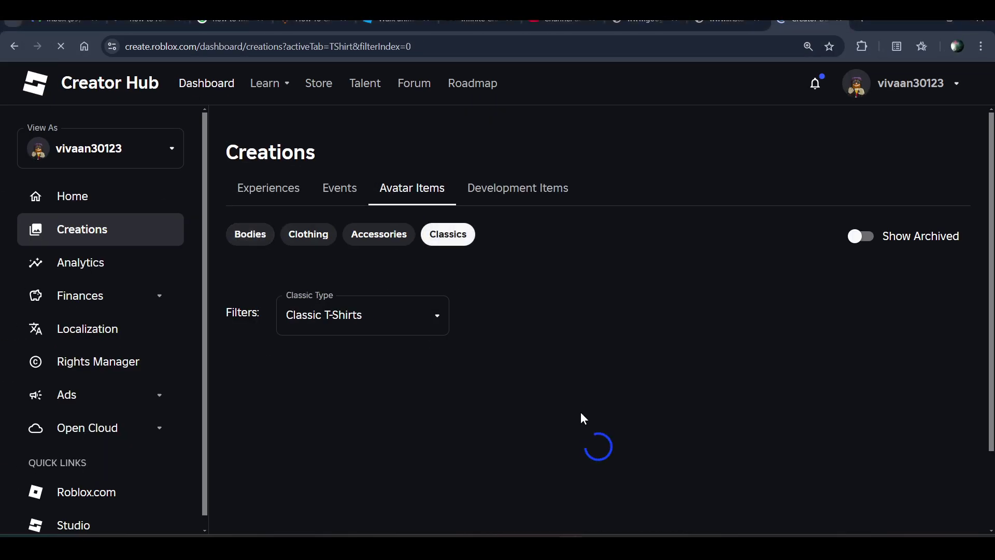
pyautogui.scroll(-2, 581, 411)
pyautogui.click(373, 204)
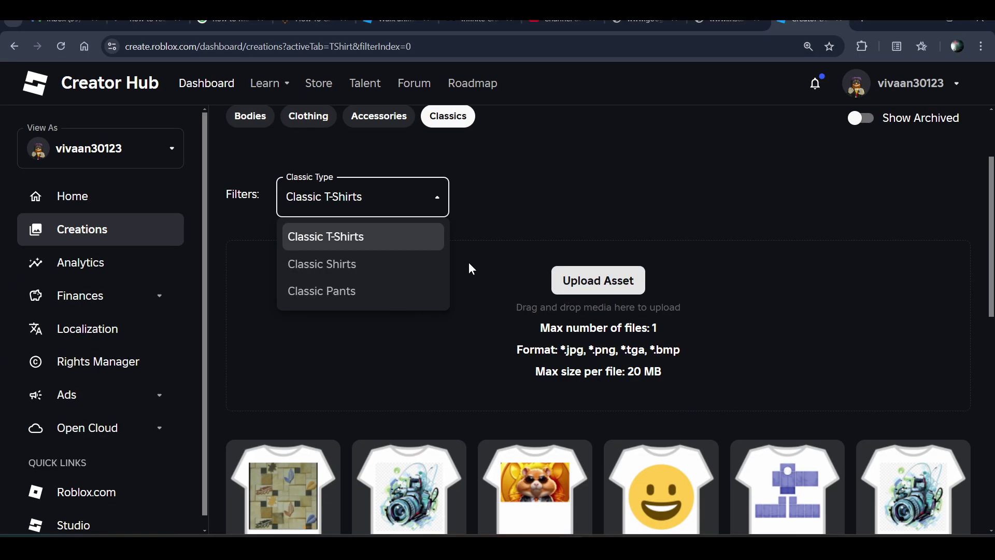
pyautogui.click(469, 263)
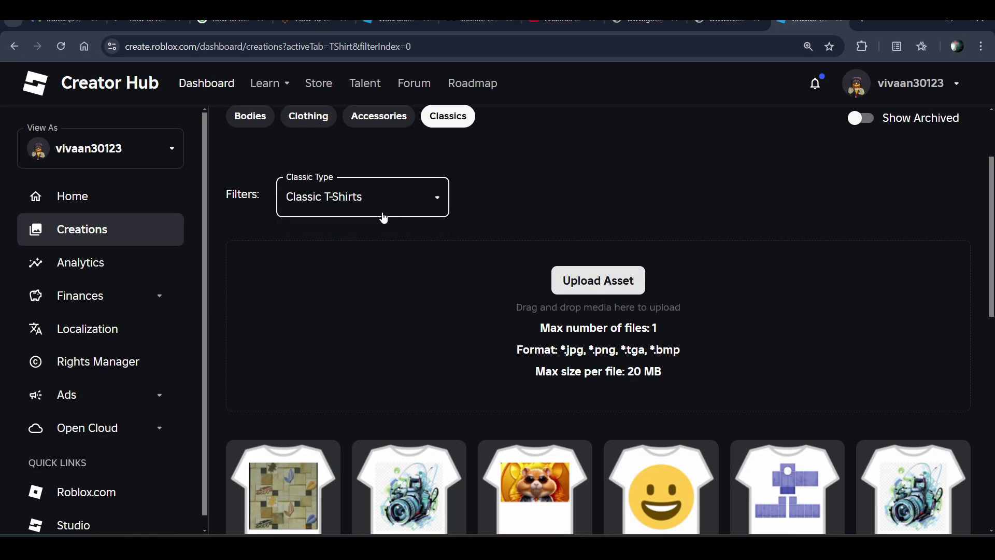
pyautogui.click(381, 212)
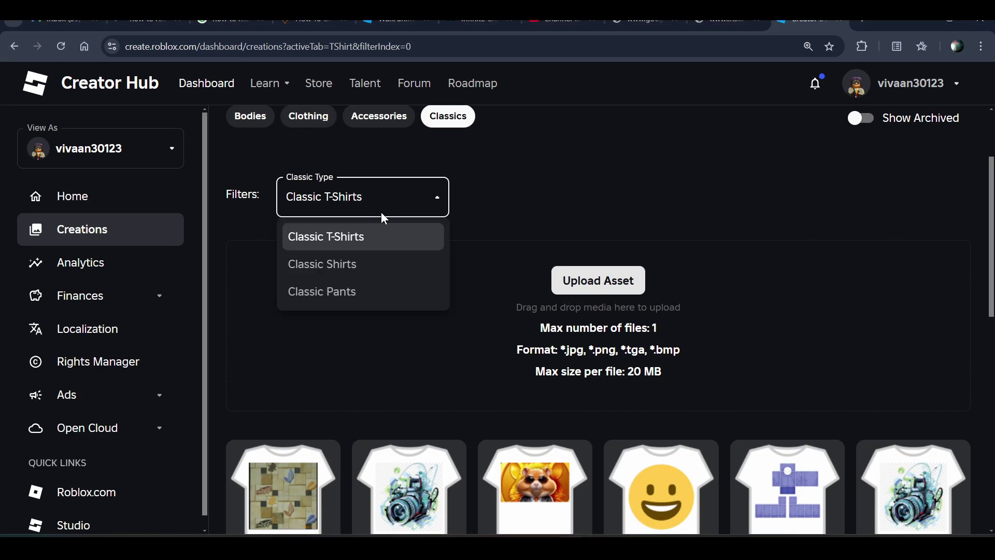
pyautogui.click(343, 265)
pyautogui.scroll(-2, 544, 350)
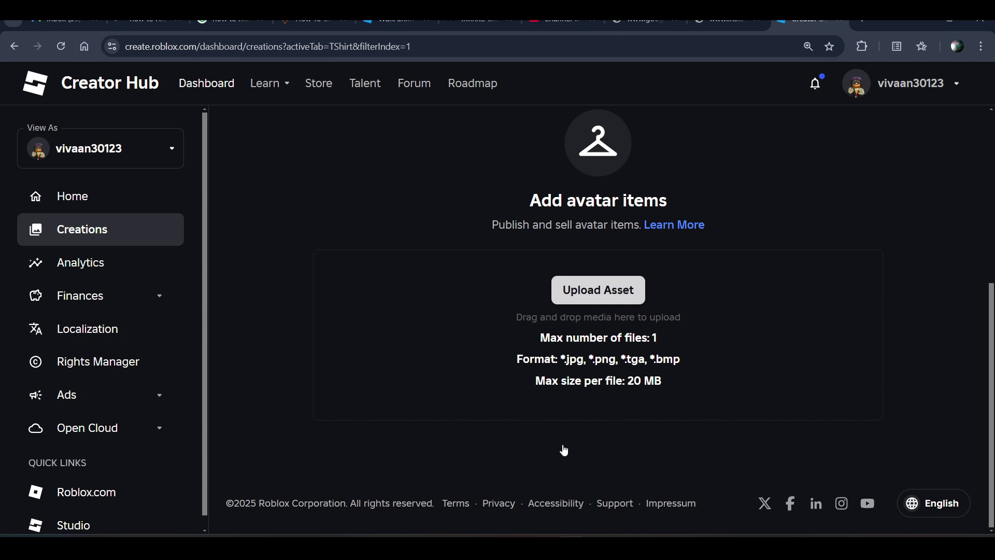
pyautogui.click(575, 293)
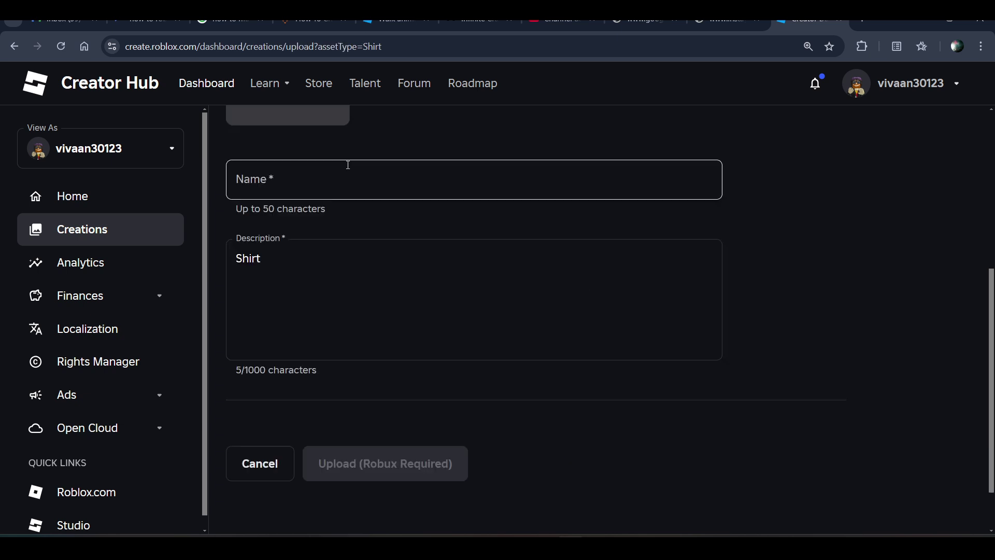
pyautogui.scroll(2, 348, 166)
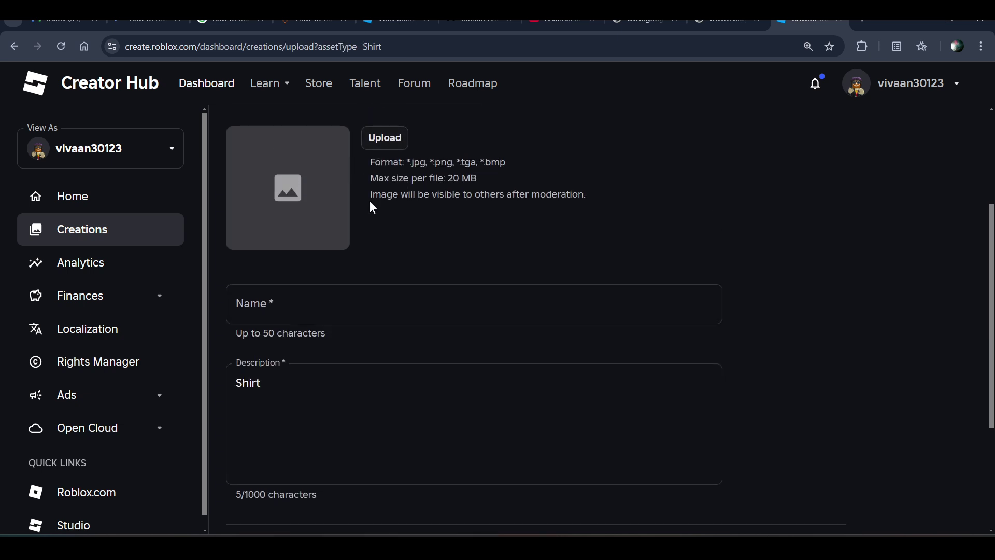
pyautogui.click(291, 308)
pyautogui.scroll(-2, 291, 309)
pyautogui.click(290, 309)
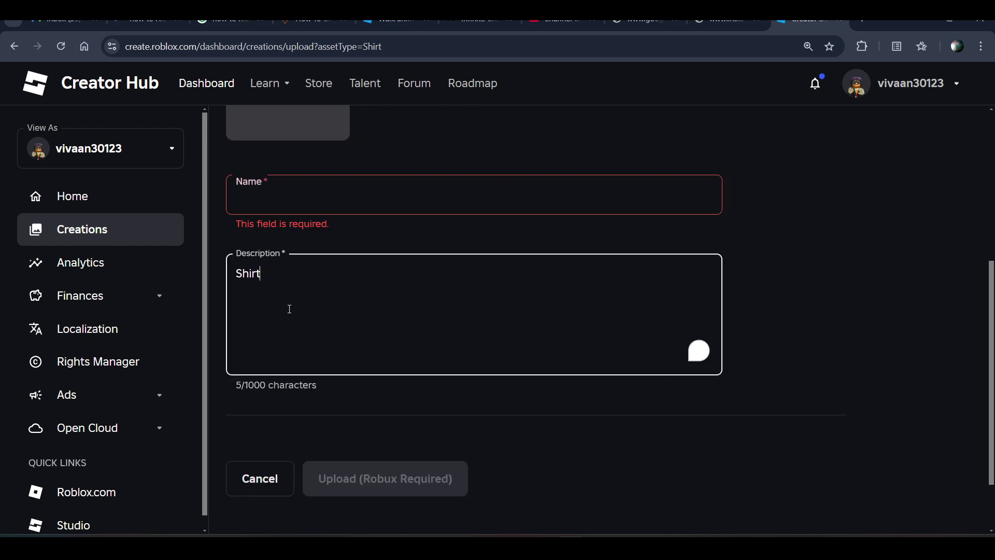
pyautogui.scroll(-1, 290, 309)
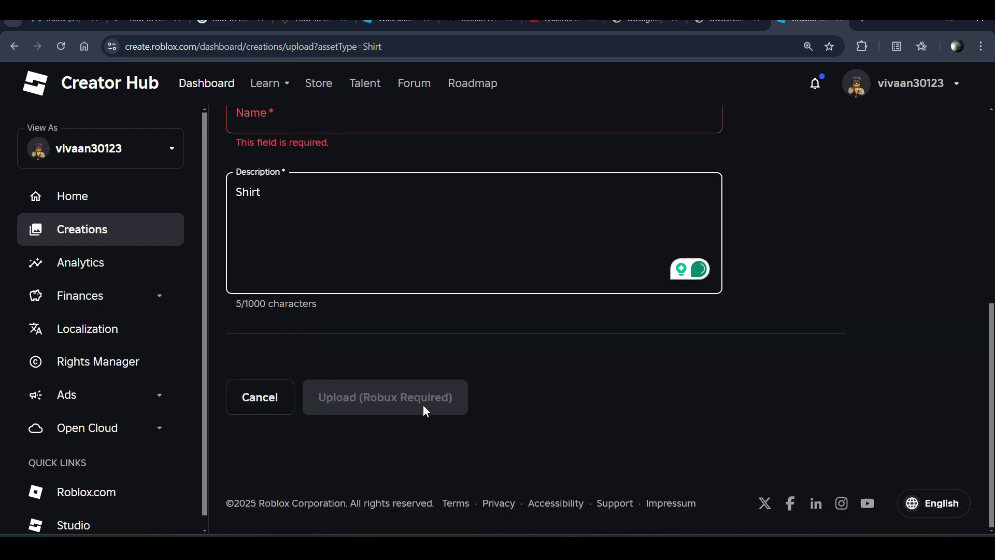
pyautogui.scroll(3, 309, 207)
pyautogui.scroll(2, 308, 207)
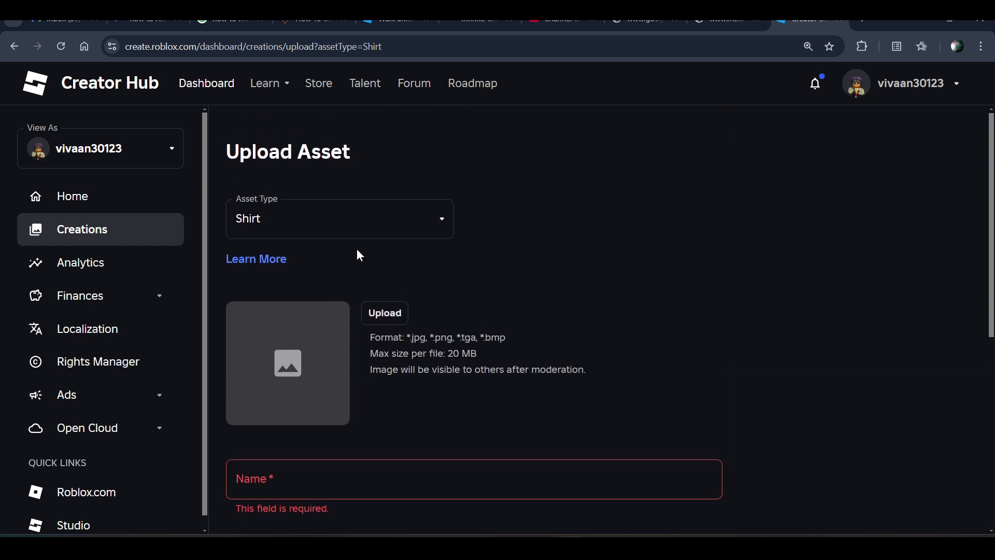
# Change the upload's asset type to T-Shirt, then go back to the Creator Hub home page
pyautogui.click(378, 216)
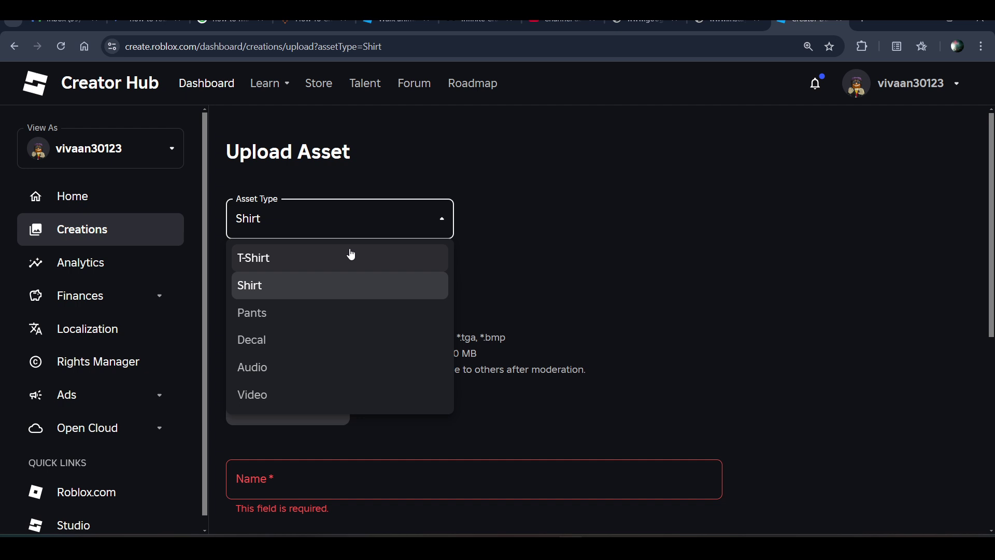
pyautogui.click(331, 269)
pyautogui.scroll(-5, 326, 269)
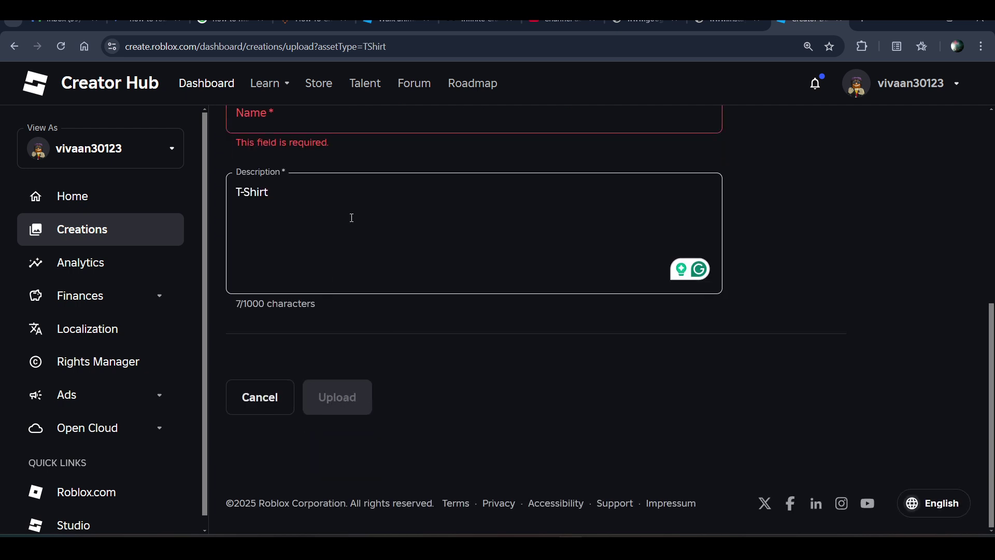
pyautogui.scroll(3, 351, 220)
pyautogui.scroll(-3, 350, 223)
pyautogui.click(37, 87)
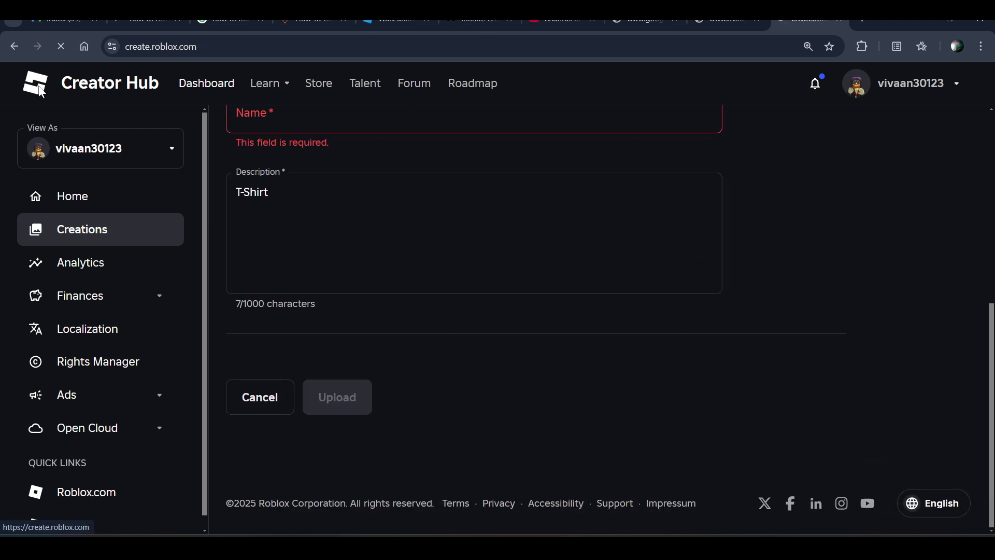